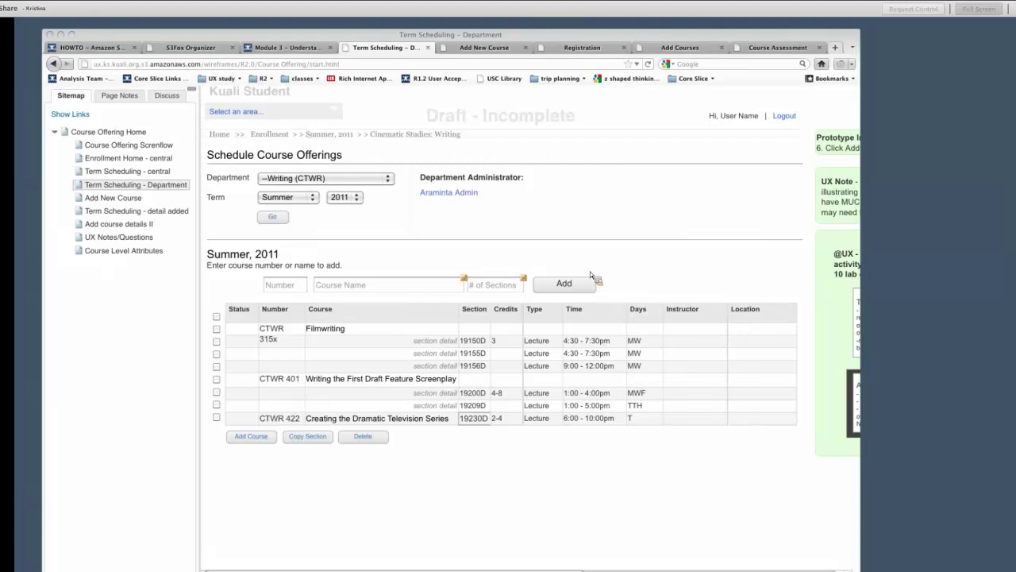
Add course number 437 with 2 sections to the Summer 2011 course offerings.
{"action": "left_click", "coordinate": [285, 284]}
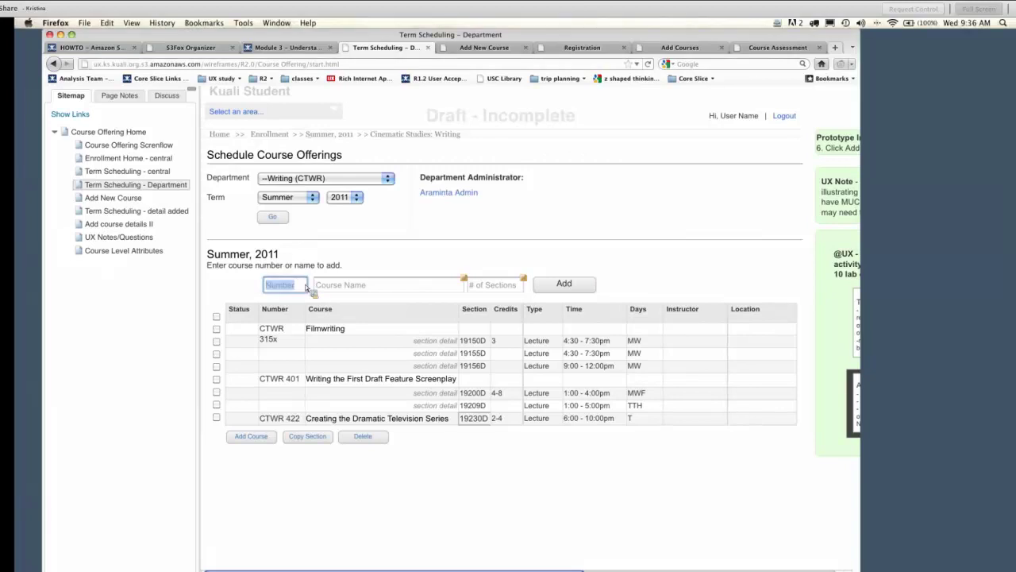
{"action": "type", "text": "437"}
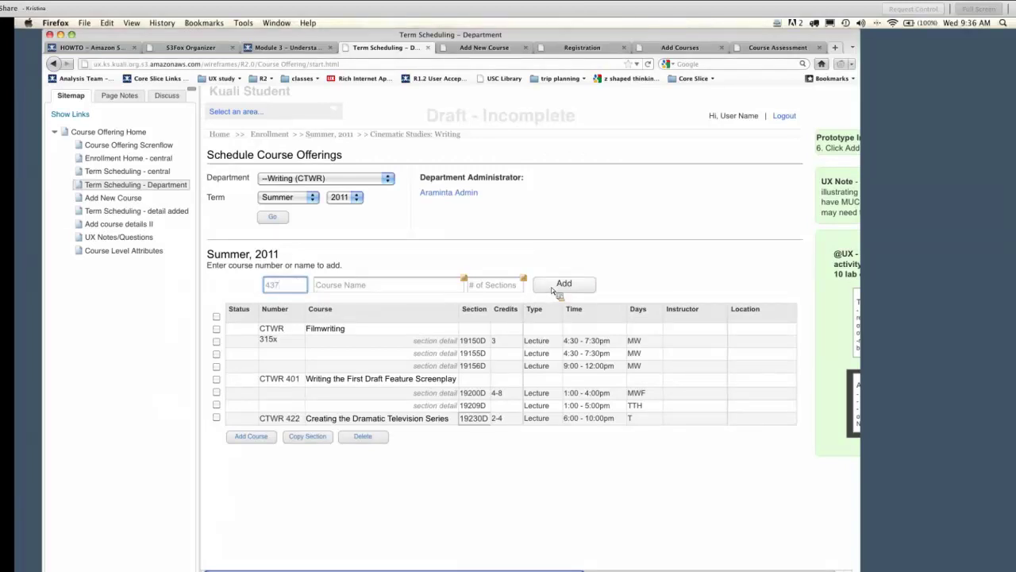
{"action": "left_click", "coordinate": [516, 286]}
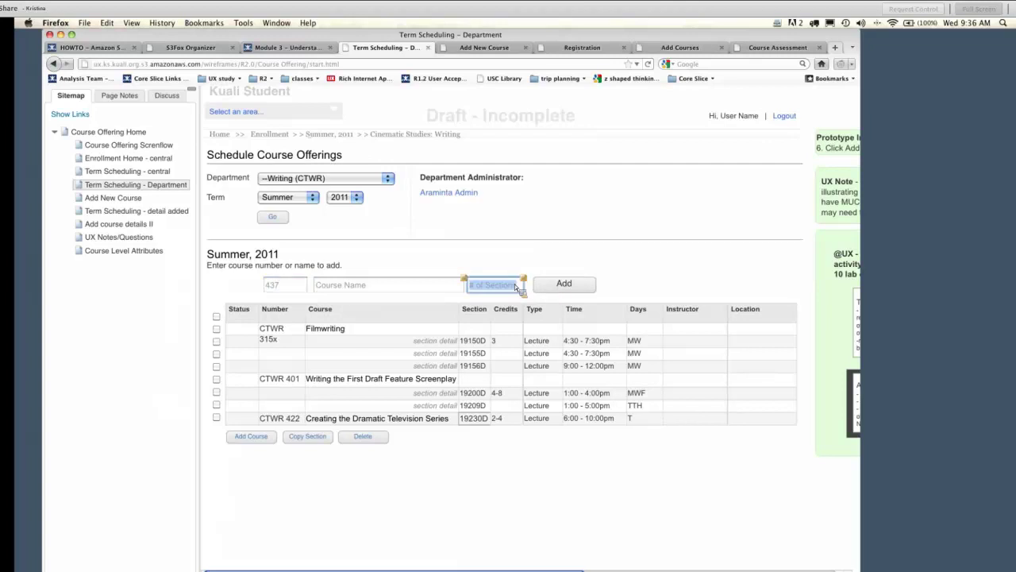
{"action": "type", "text": "2"}
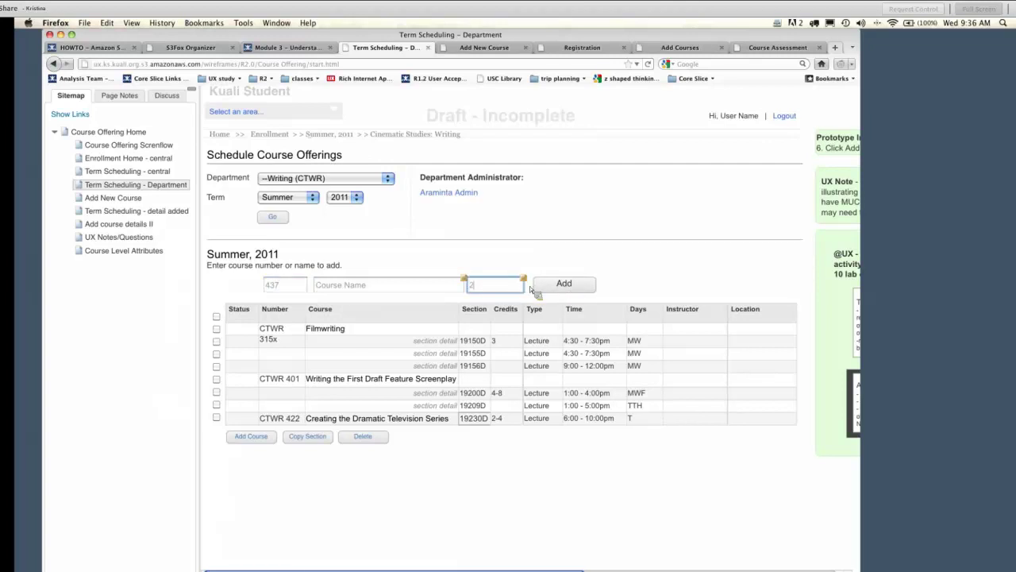
{"action": "left_click", "coordinate": [590, 289]}
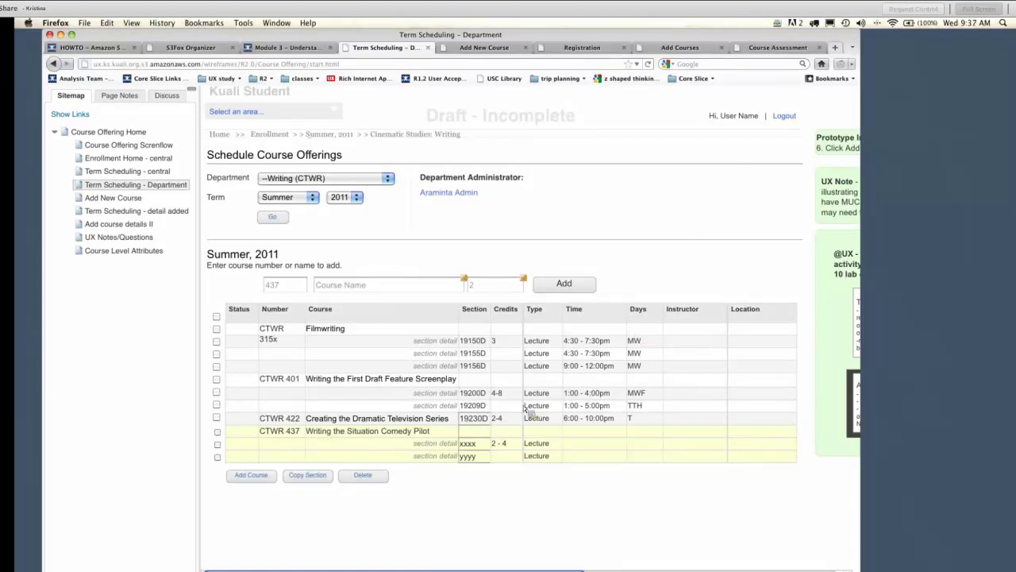
Open the details of the newly added CTWR 437 course and look through its whole offering form.
{"action": "left_click", "coordinate": [368, 433]}
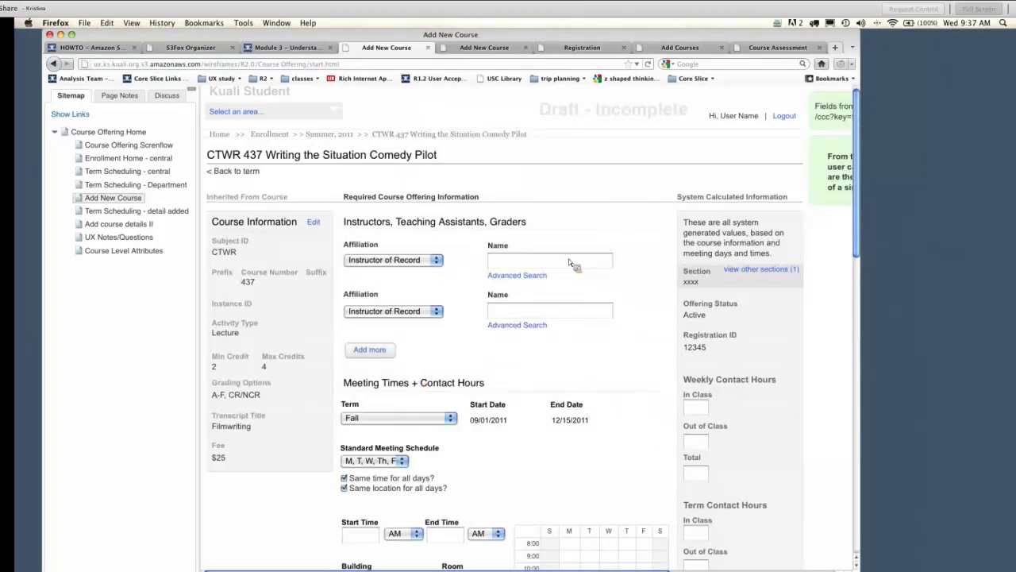
{"action": "scroll", "coordinate": [569, 259], "scroll_direction": "down", "scroll_amount": 10}
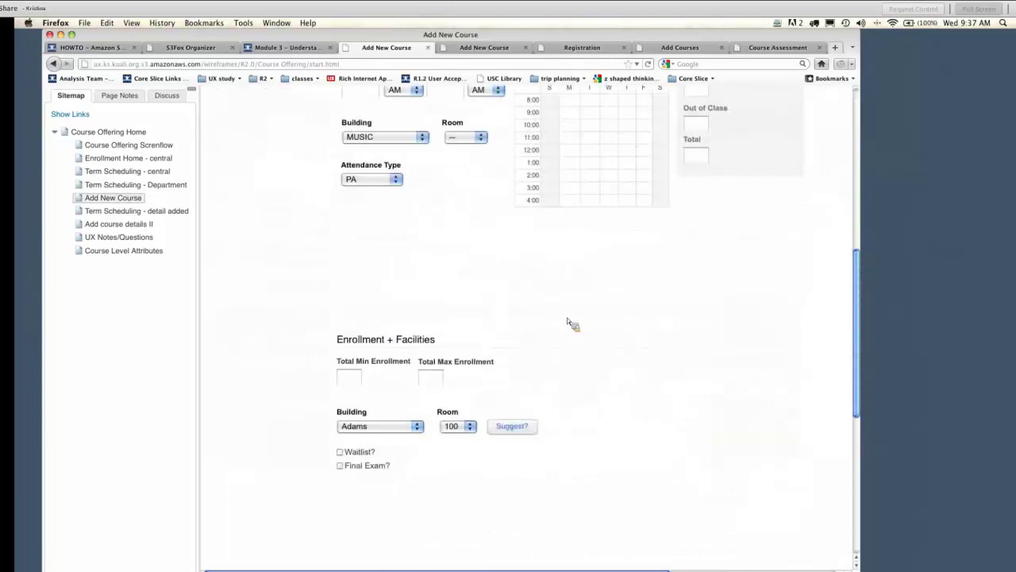
{"action": "scroll", "coordinate": [567, 322], "scroll_direction": "down", "scroll_amount": 7}
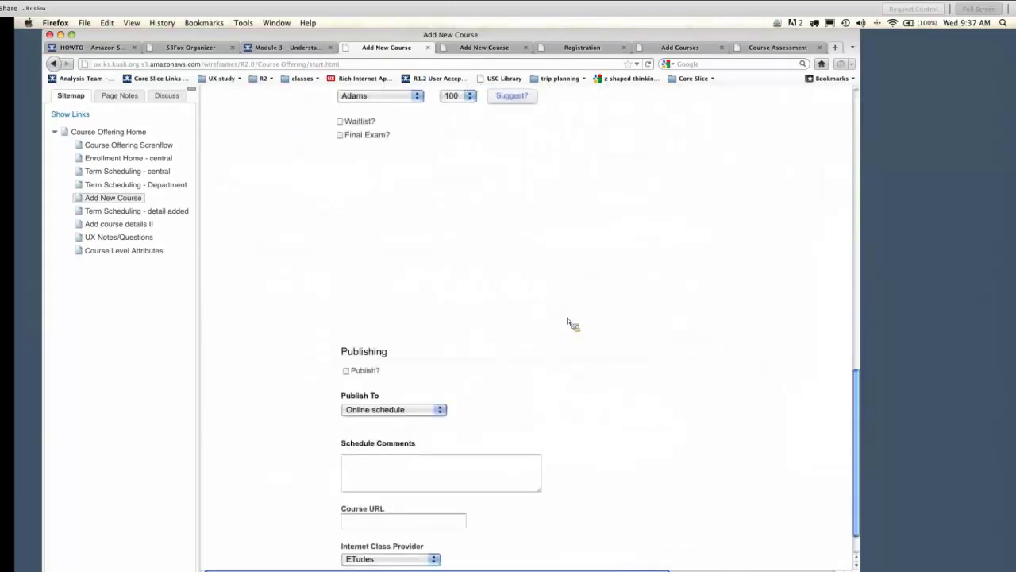
{"action": "scroll", "coordinate": [567, 322], "scroll_direction": "down", "scroll_amount": 1}
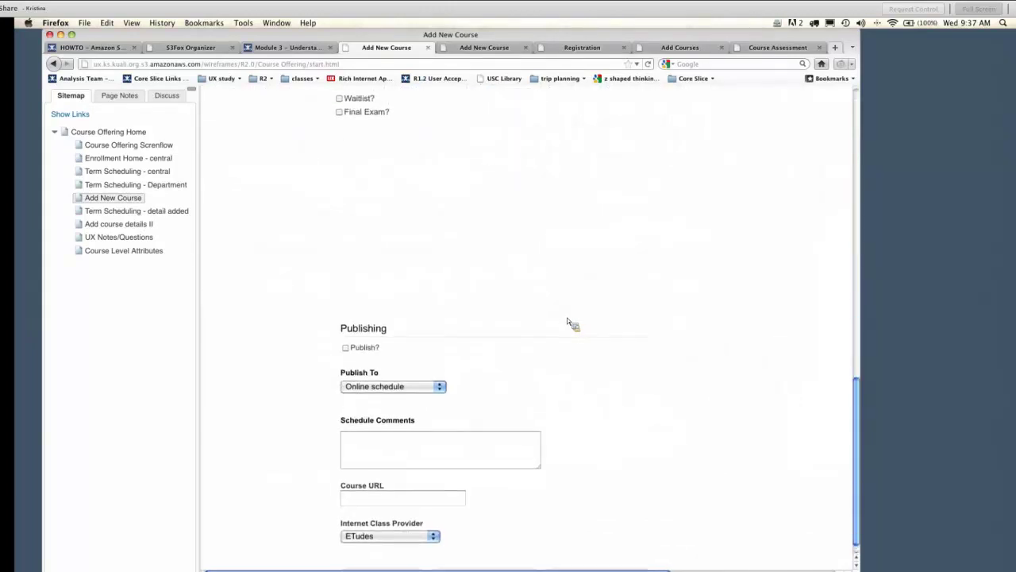
{"action": "scroll", "coordinate": [567, 322], "scroll_direction": "up", "scroll_amount": 20}
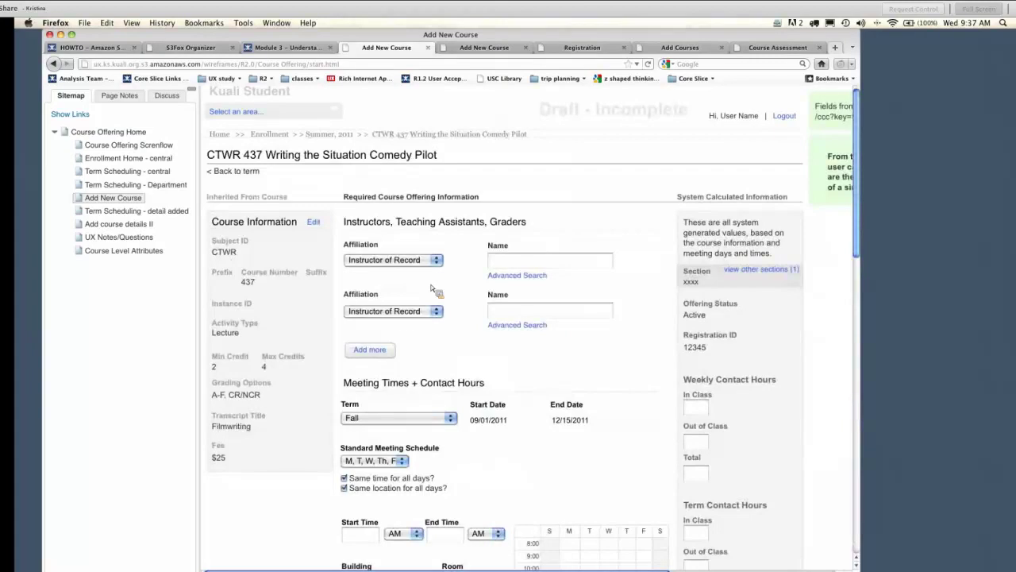
Set the standard meeting schedule of CTWR 437 to M, W, F.
{"action": "key", "text": "Tab"}
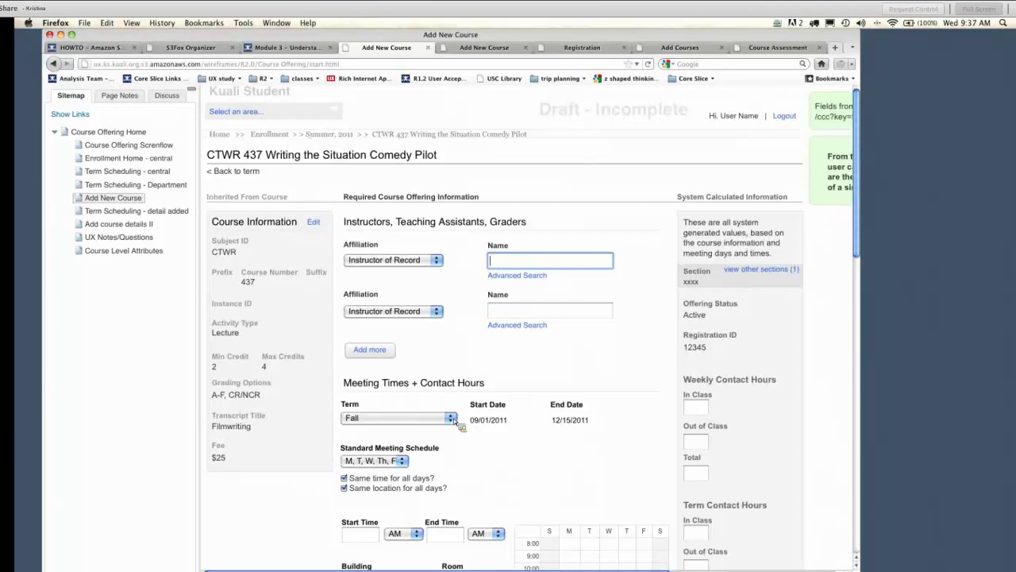
{"action": "scroll", "coordinate": [458, 431], "scroll_direction": "down", "scroll_amount": 3}
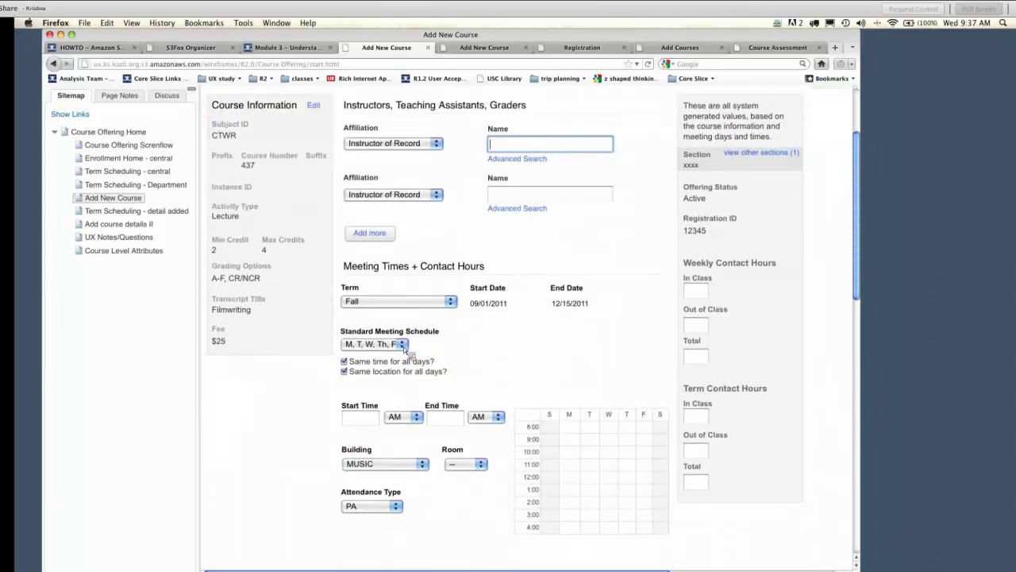
{"action": "left_click", "coordinate": [403, 345]}
{"action": "left_click", "coordinate": [378, 378]}
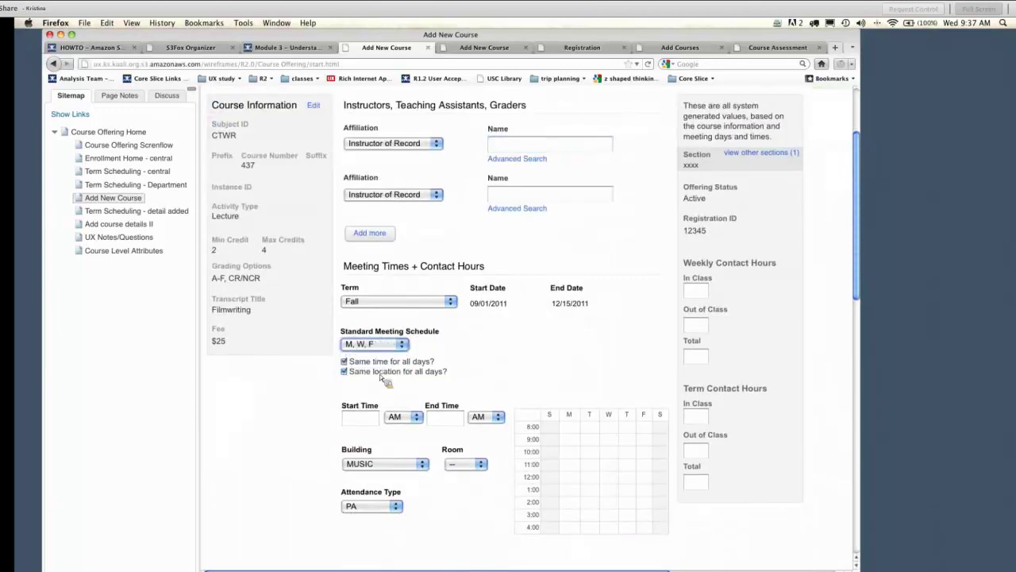
Set the meeting location to the Delta building, room 109.
{"action": "left_click", "coordinate": [366, 420]}
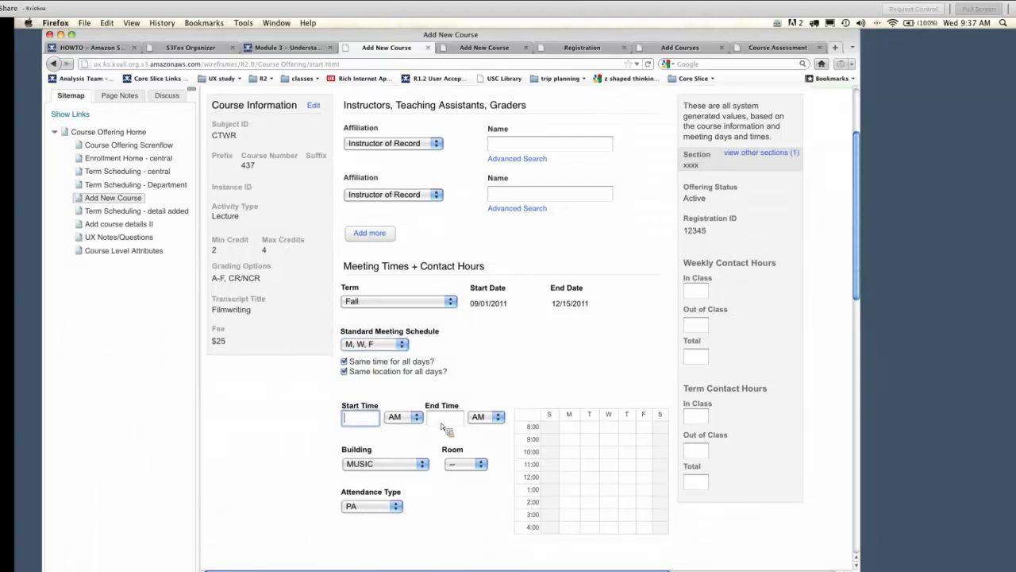
{"action": "left_click", "coordinate": [466, 464]}
{"action": "left_click", "coordinate": [460, 381]}
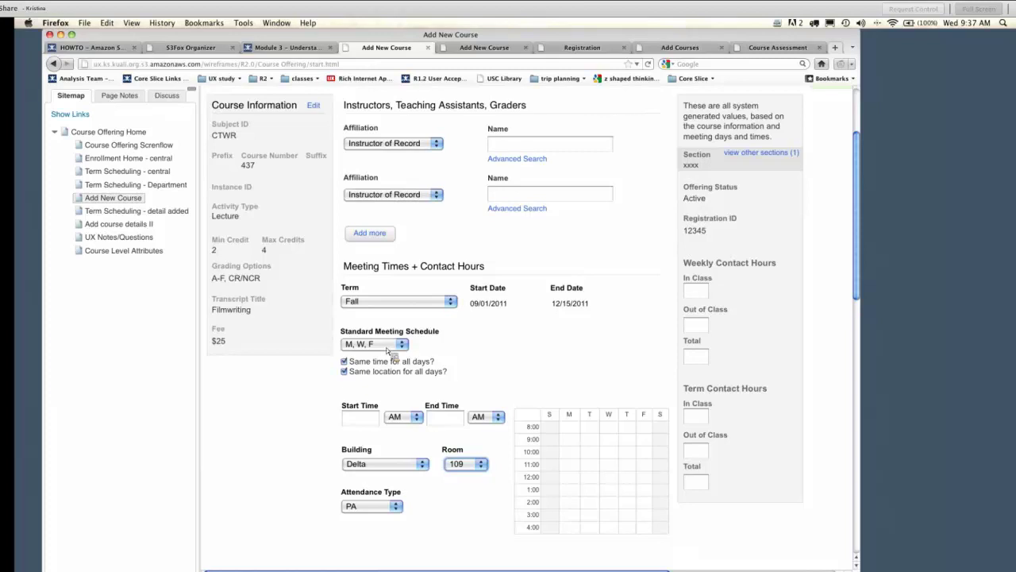
Turn off the same time for all days option so each meeting day gets its own times.
{"action": "left_click", "coordinate": [345, 362]}
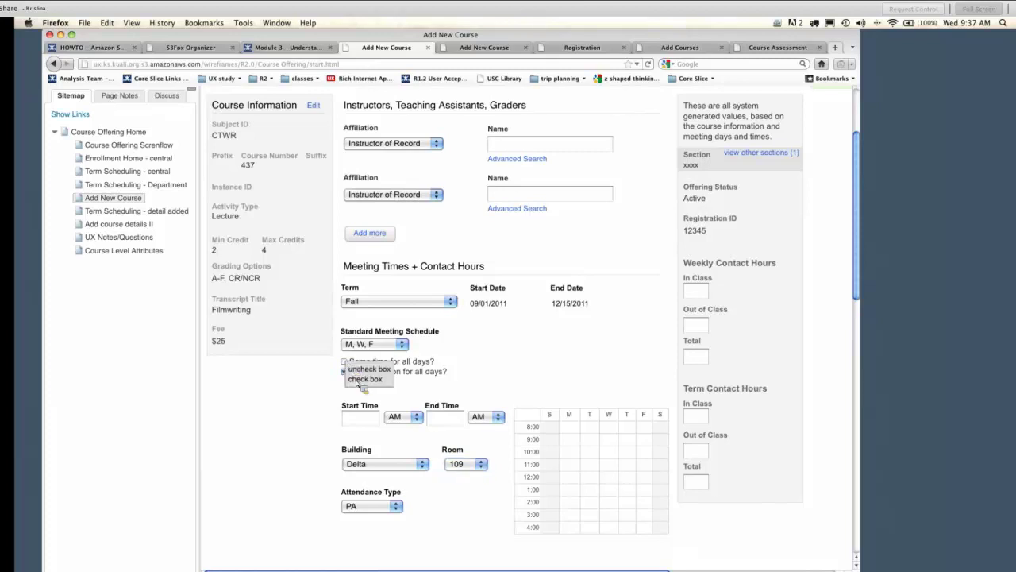
{"action": "left_click", "coordinate": [365, 379]}
{"action": "scroll", "coordinate": [480, 379], "scroll_direction": "down", "scroll_amount": 3}
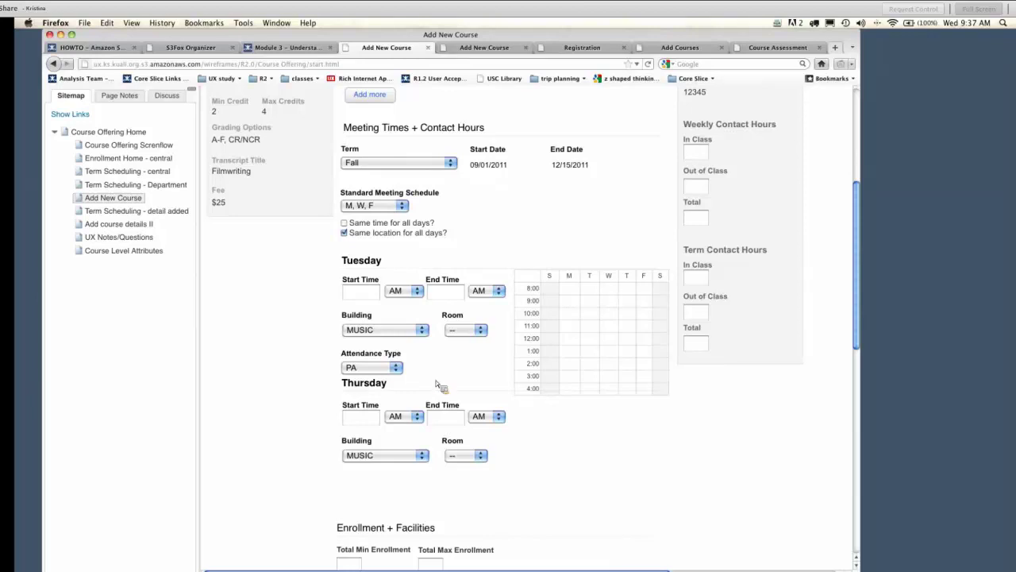
Enable the waitlist and the final exam in the Enrollment + Facilities section.
{"action": "scroll", "coordinate": [490, 416], "scroll_direction": "down", "scroll_amount": 4}
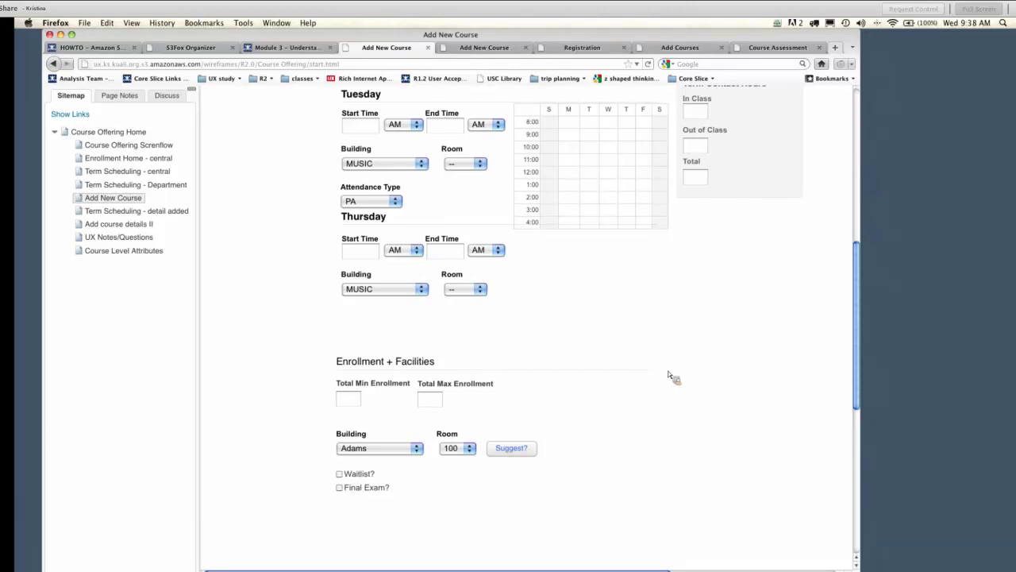
{"action": "scroll", "coordinate": [669, 375], "scroll_direction": "down", "scroll_amount": 3}
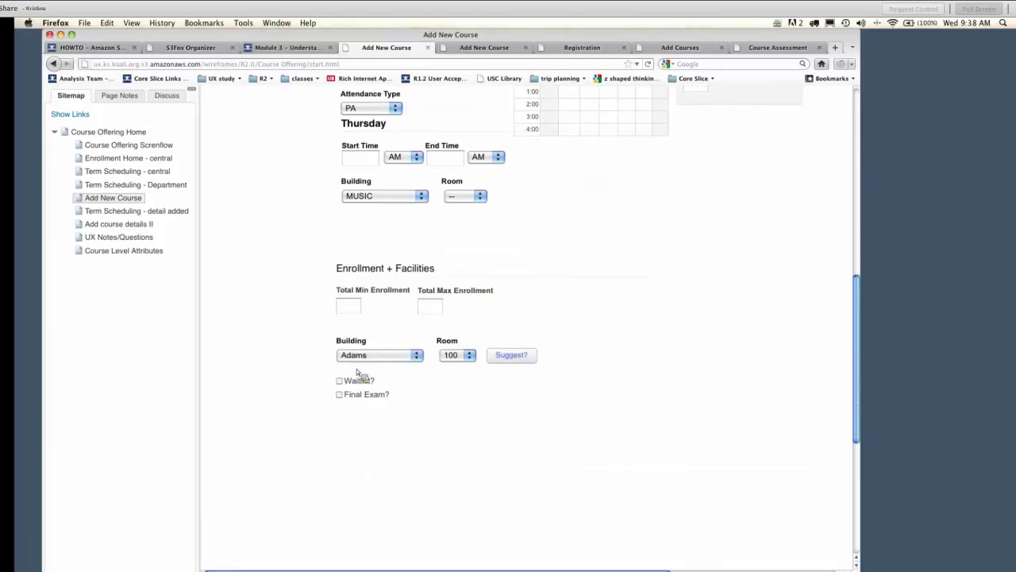
{"action": "left_click", "coordinate": [355, 381]}
{"action": "scroll", "coordinate": [351, 401], "scroll_direction": "down", "scroll_amount": 2}
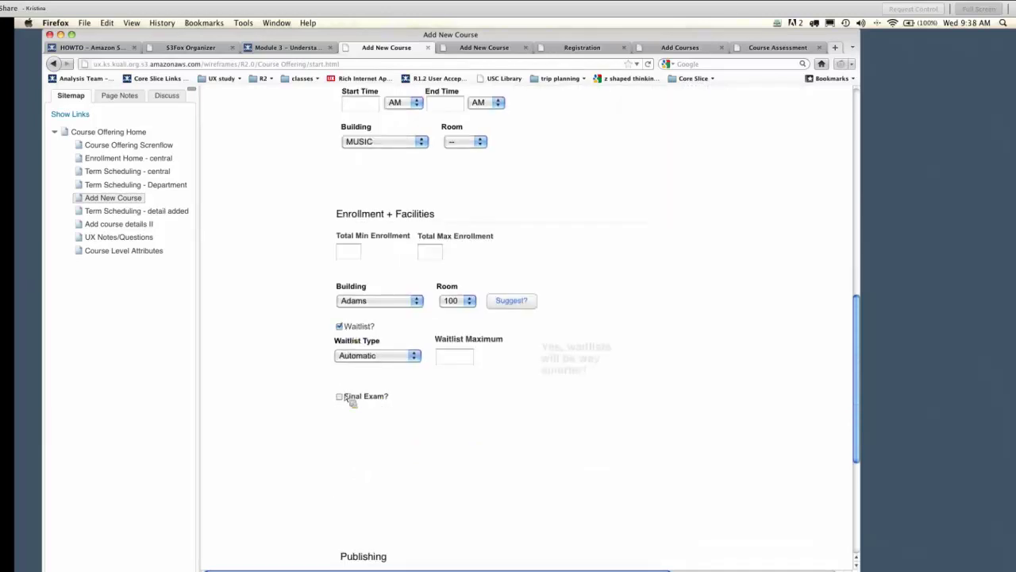
{"action": "left_click", "coordinate": [340, 396]}
{"action": "scroll", "coordinate": [606, 446], "scroll_direction": "down", "scroll_amount": 2}
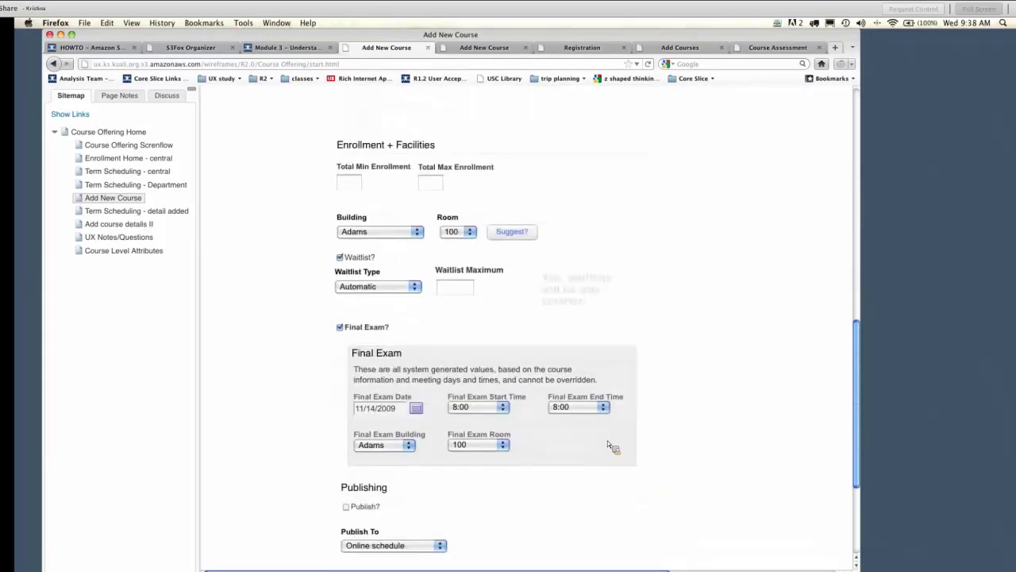
Review the completed offering form from start to end and save the CTWR 437 section details.
{"action": "scroll", "coordinate": [608, 445], "scroll_direction": "down", "scroll_amount": 2}
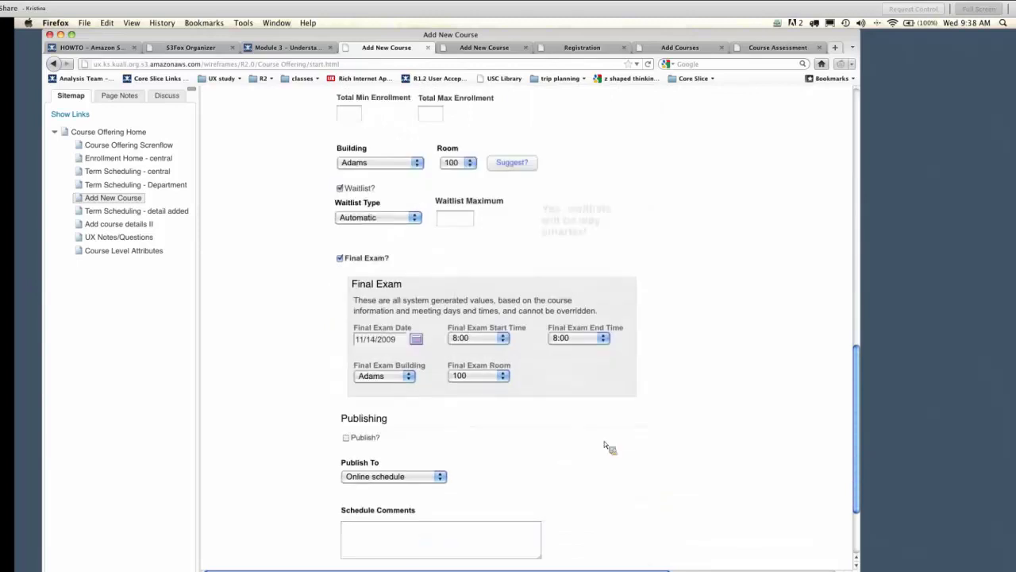
{"action": "scroll", "coordinate": [604, 446], "scroll_direction": "down", "scroll_amount": 3}
{"action": "scroll", "coordinate": [601, 451], "scroll_direction": "up", "scroll_amount": 10}
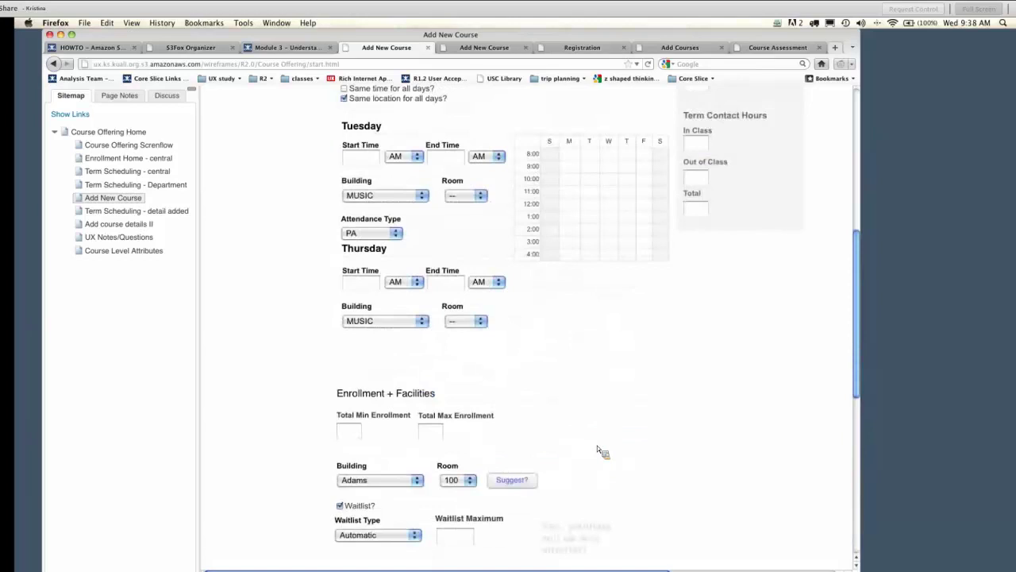
{"action": "scroll", "coordinate": [600, 451], "scroll_direction": "up", "scroll_amount": 9}
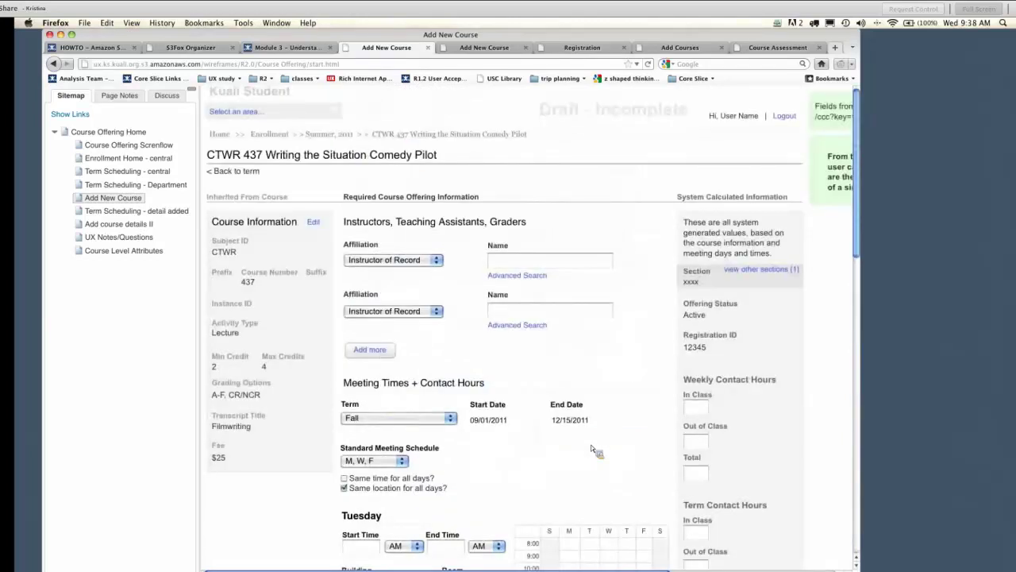
{"action": "scroll", "coordinate": [591, 447], "scroll_direction": "down", "scroll_amount": 19}
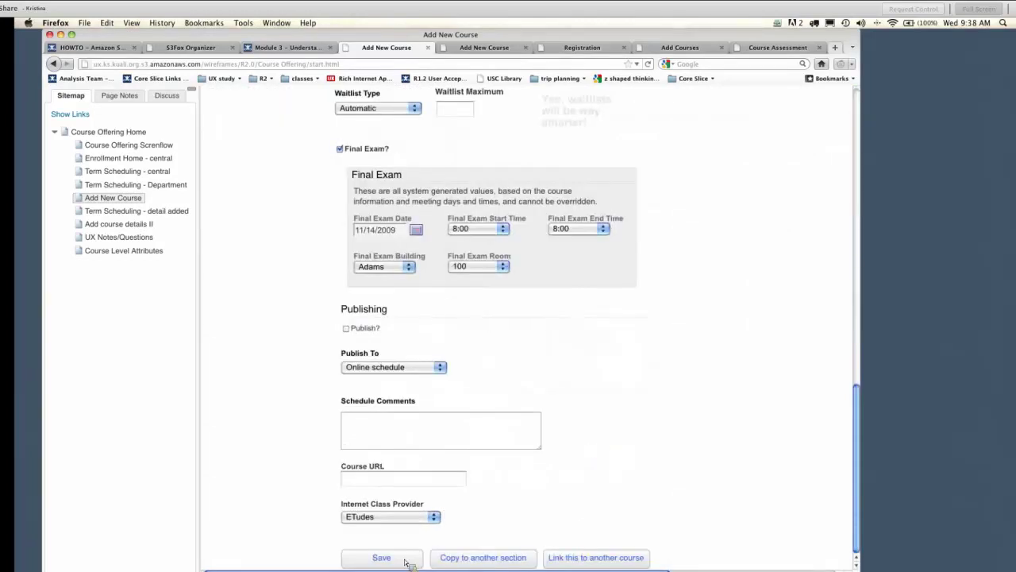
{"action": "left_click", "coordinate": [382, 558]}
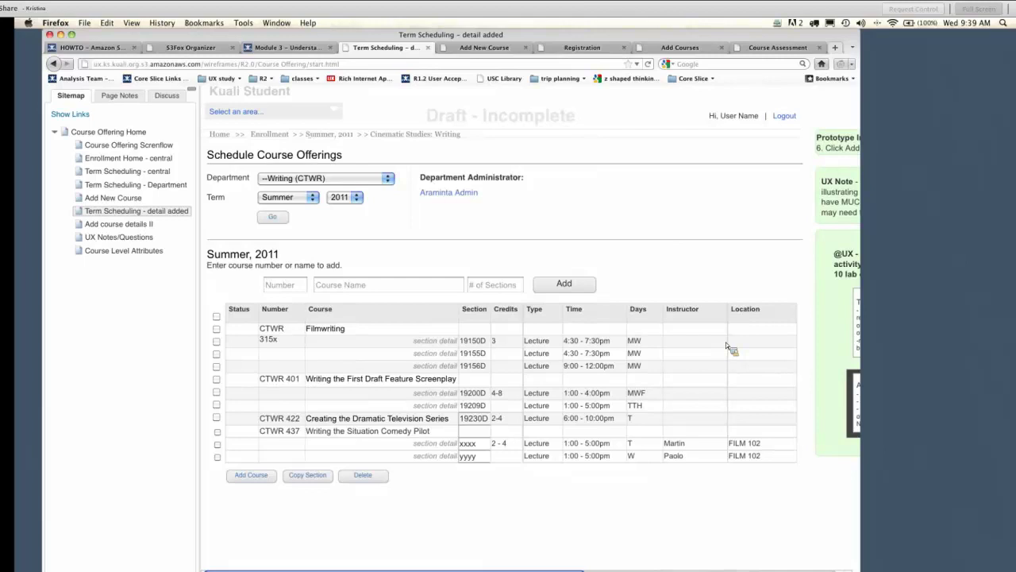
Reopen the detail form of the first CTWR 437 section and view its instructor and meeting time fields.
{"action": "left_click", "coordinate": [435, 442]}
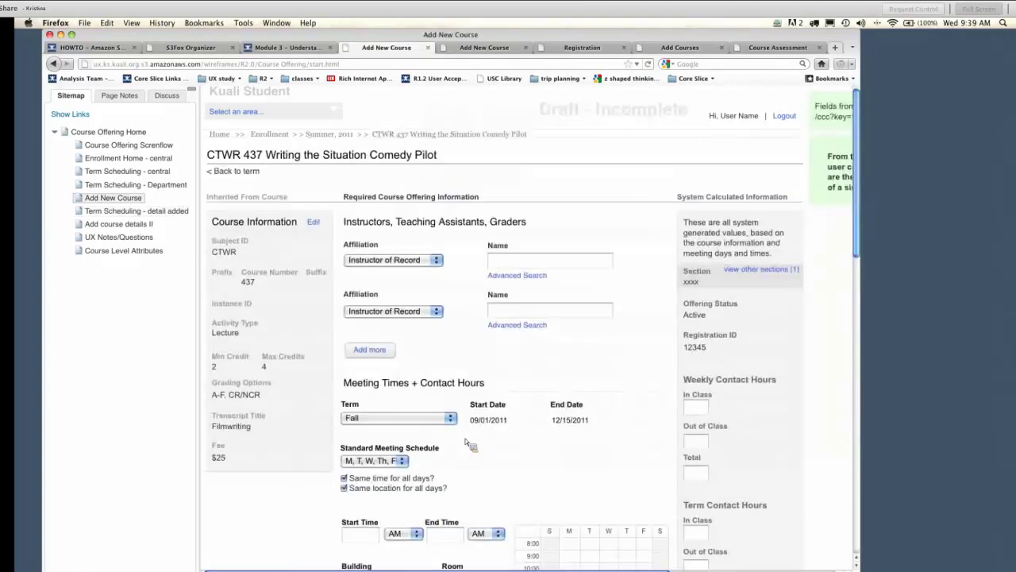
{"action": "scroll", "coordinate": [468, 443], "scroll_direction": "down", "scroll_amount": 3}
{"action": "scroll", "coordinate": [469, 443], "scroll_direction": "up", "scroll_amount": 2}
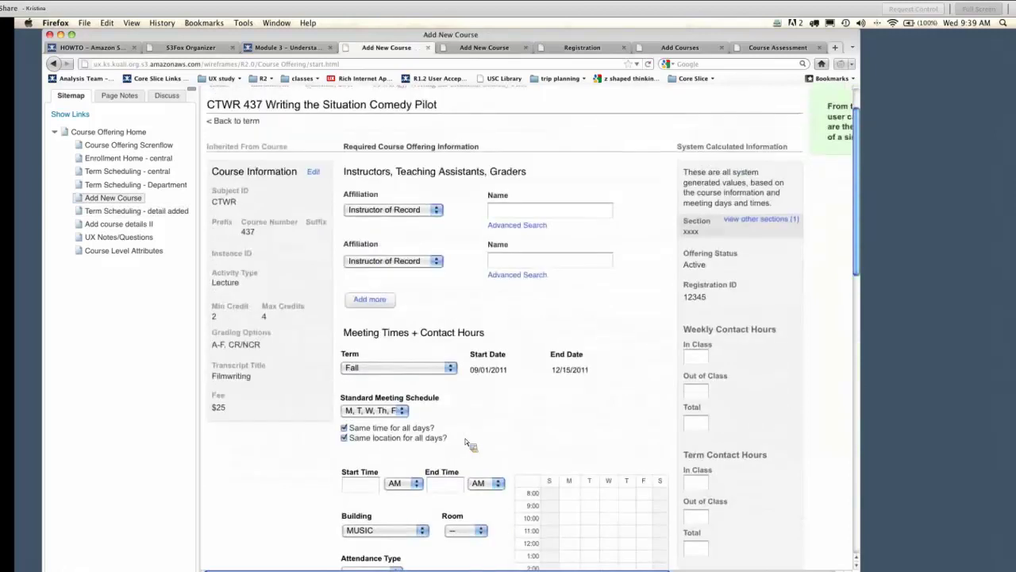